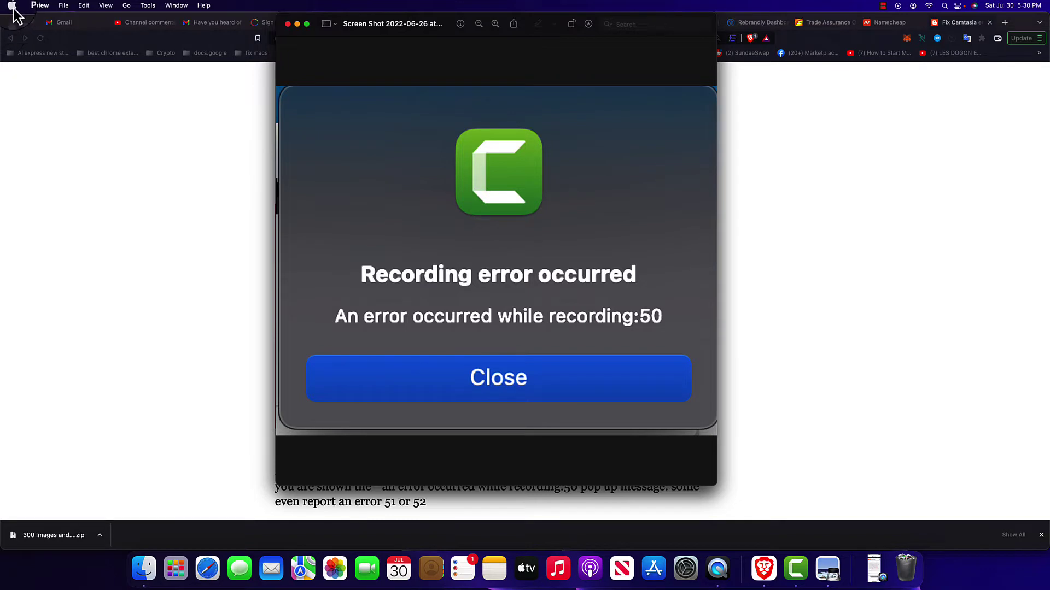
Show the Camtasia error 50 screenshot in Preview, then open About This Mac from the Apple menu.
key("super+shift+4")
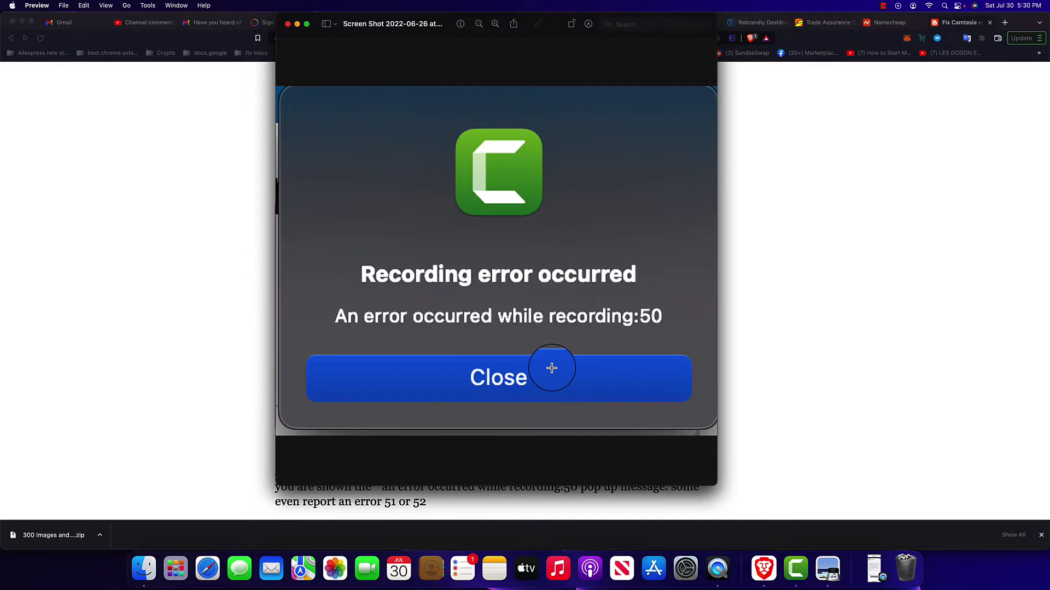
key("Escape")
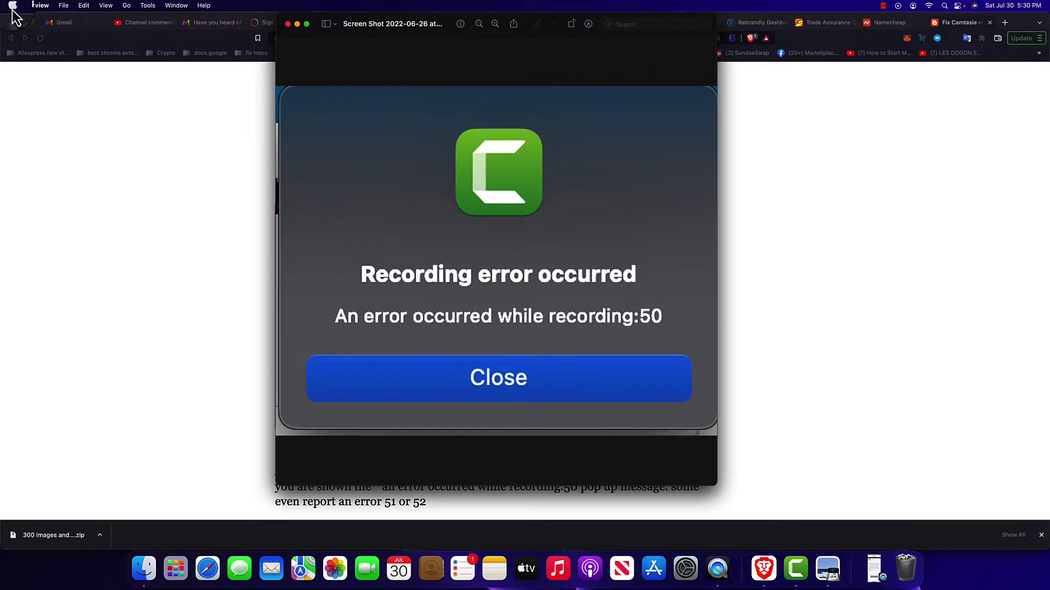
left_click(12, 6)
left_click(22, 20)
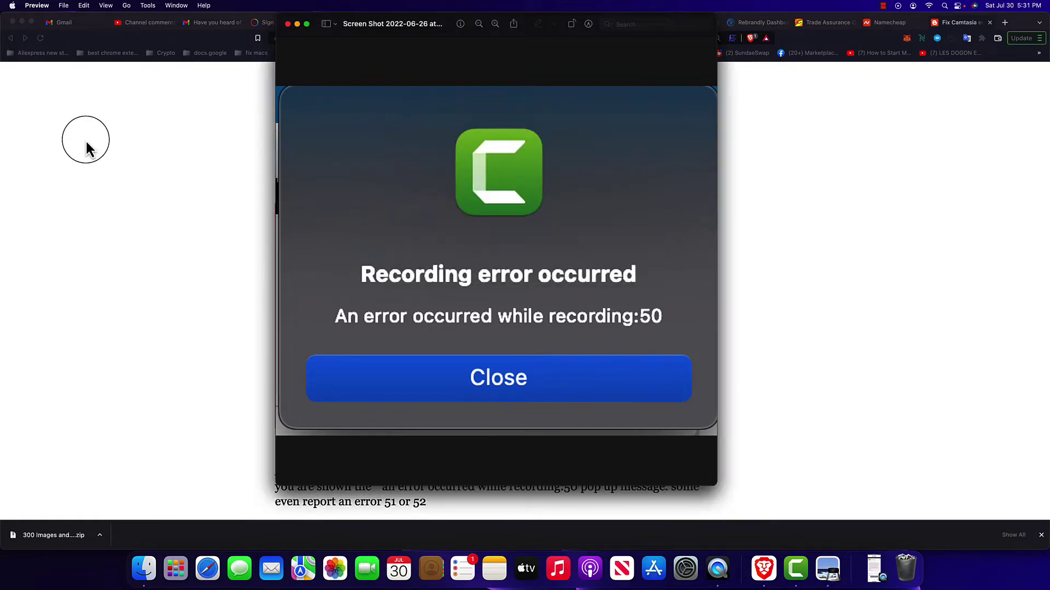
Confirm via About This Mac and Software Update that macOS Monterey 12.5 is current, then close both windows.
left_click(11, 5)
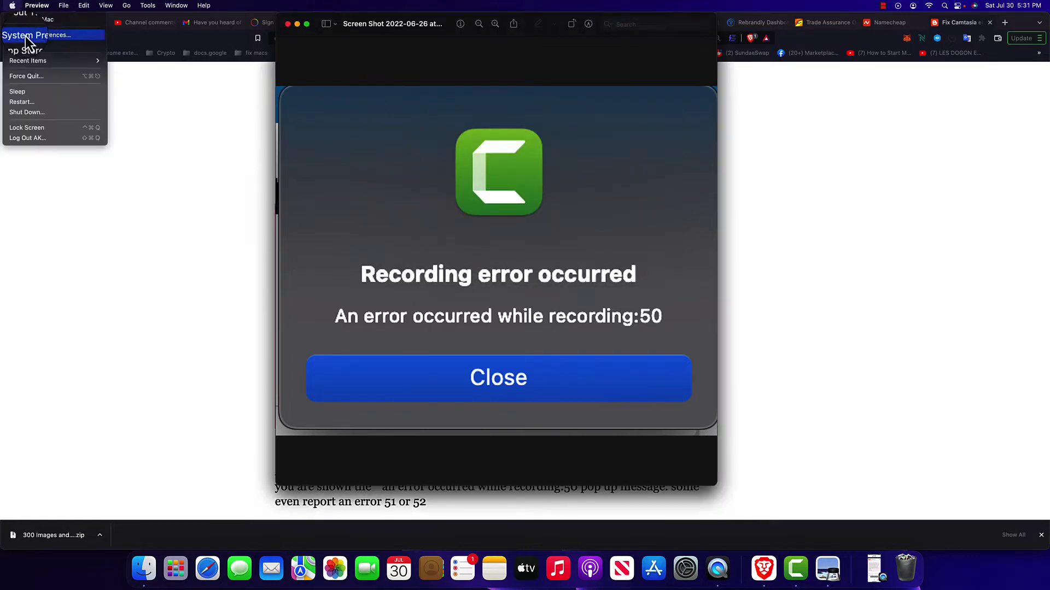
left_click(30, 16)
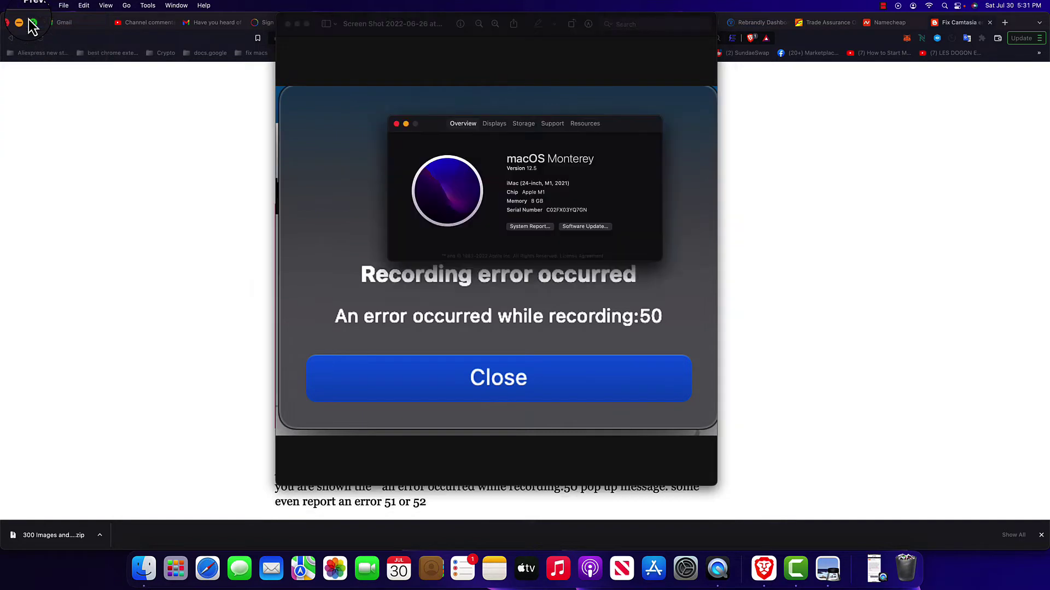
left_click(580, 228)
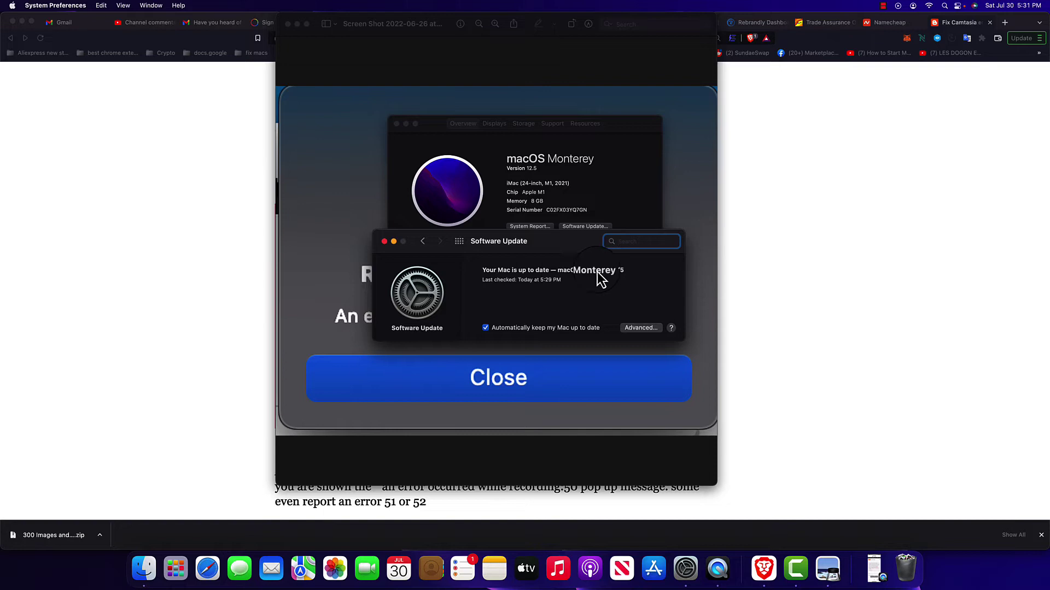
left_click(385, 242)
left_click(12, 5)
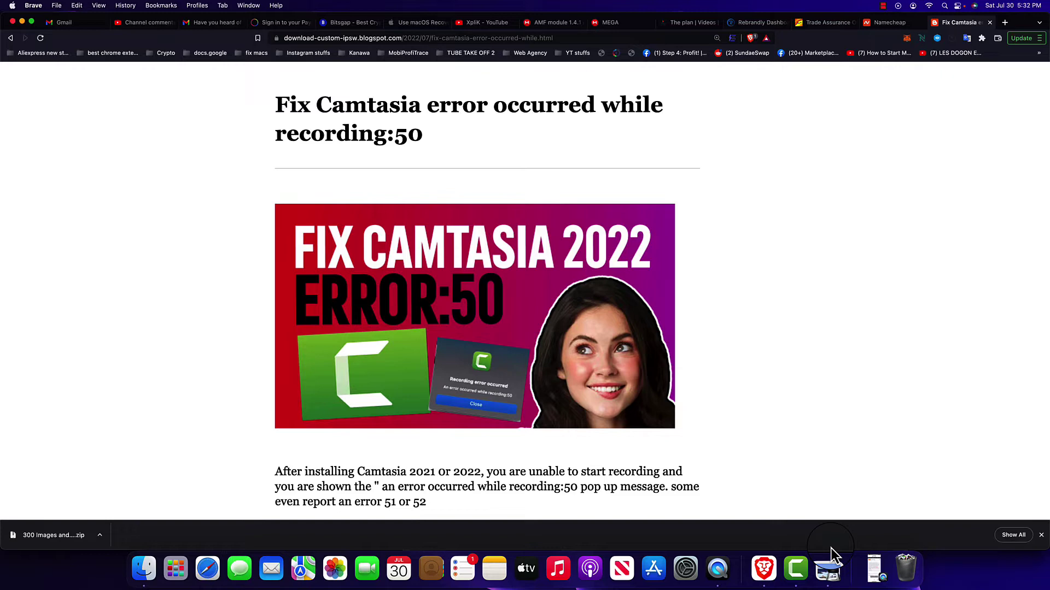
Scroll the error 50 article through the Solution and Fix 1 sections to step 4 on loading Recovery.
scroll(743, 438, "down", 9)
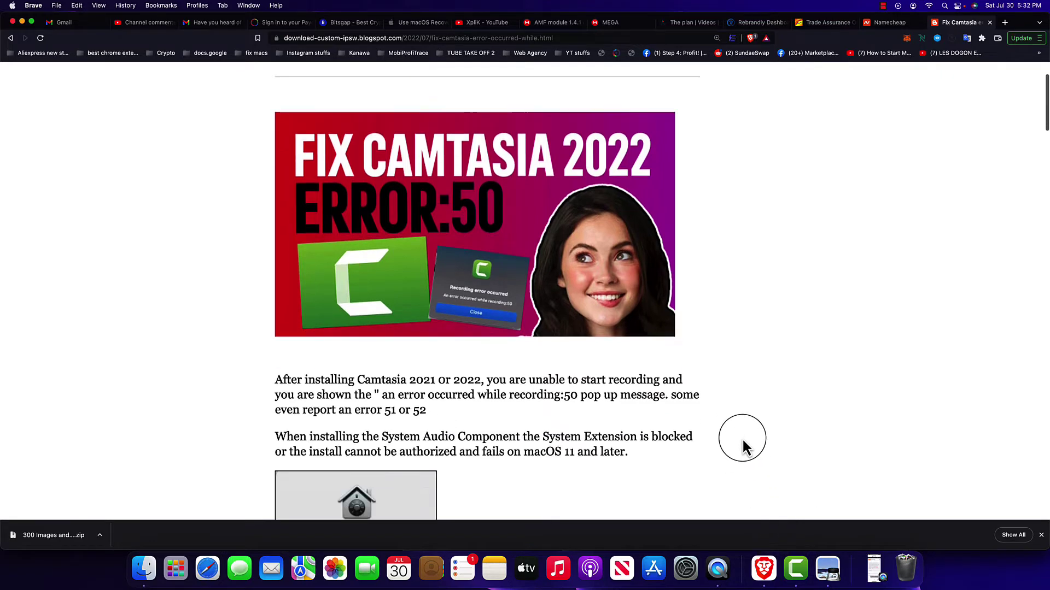
scroll(738, 434, "down", 1)
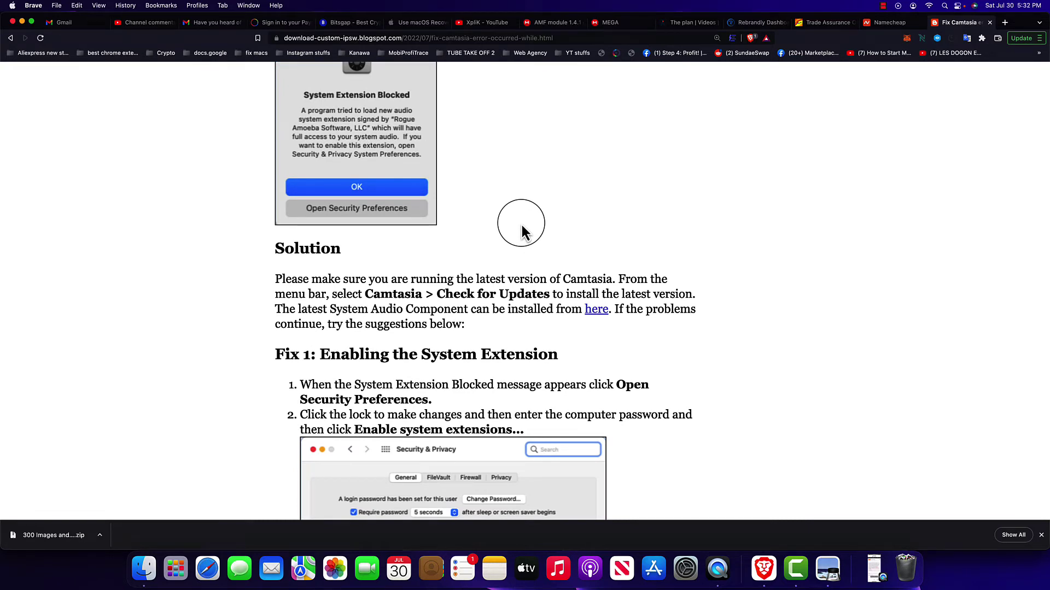
scroll(519, 235, "down", 10)
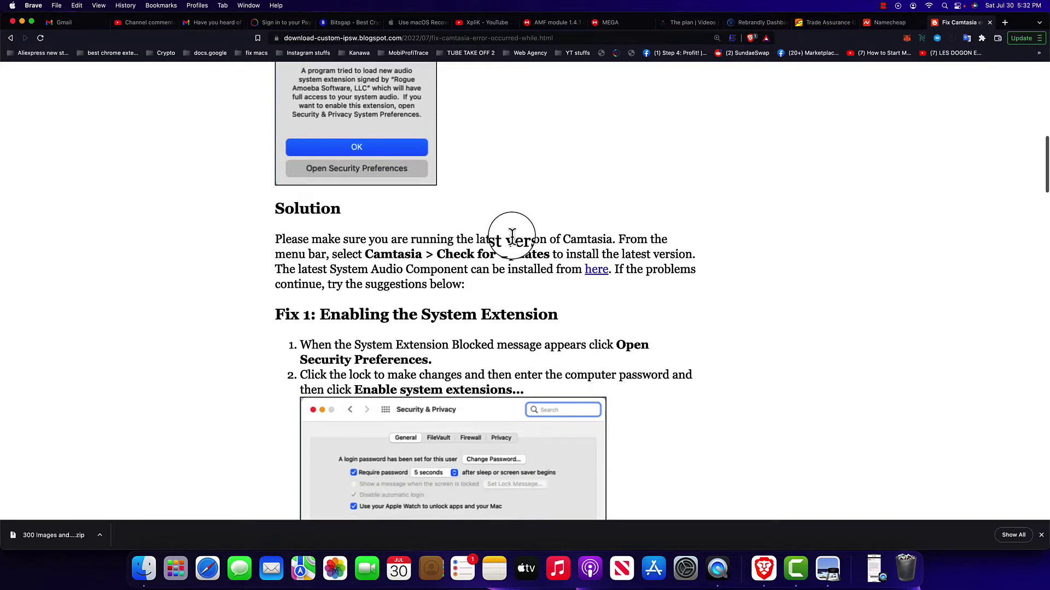
scroll(511, 257, "down", 6)
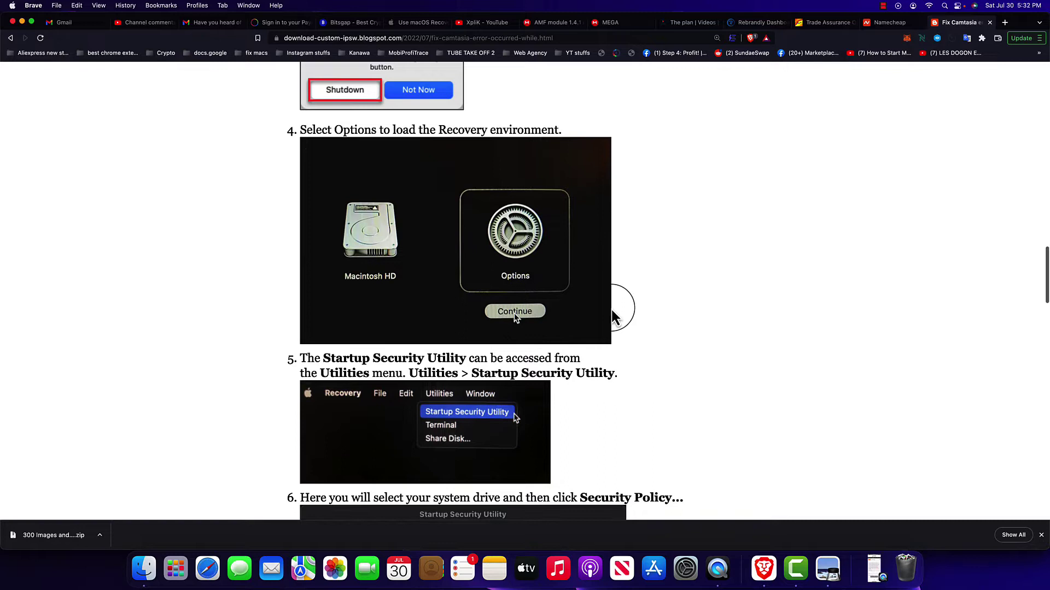
Highlight and then deselect the step 4 line about loading Recovery Options.
scroll(610, 312, "up", 1)
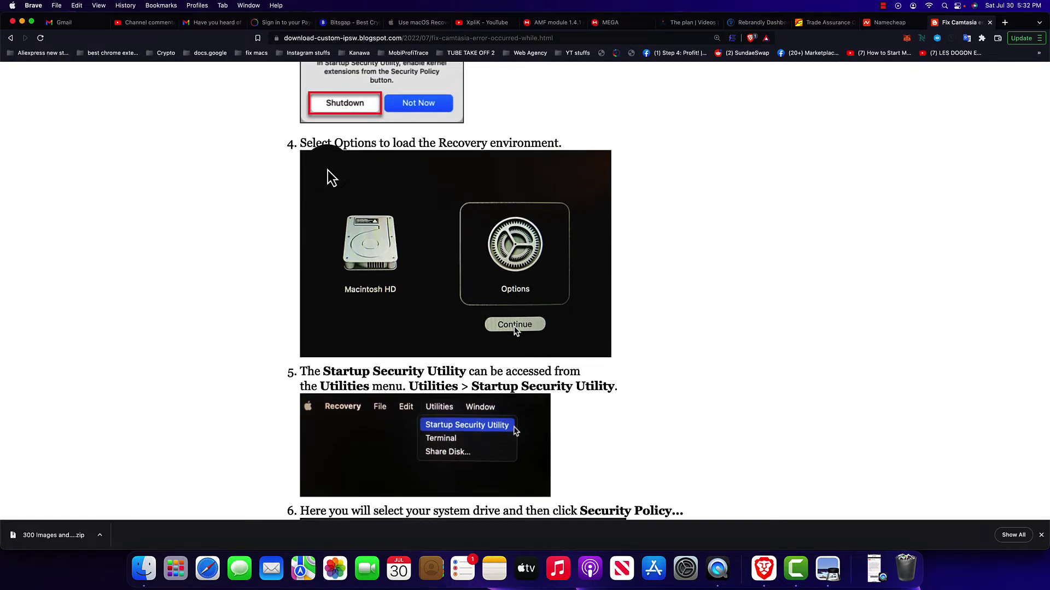
left_click_drag(290, 170, 653, 304)
left_click(605, 305)
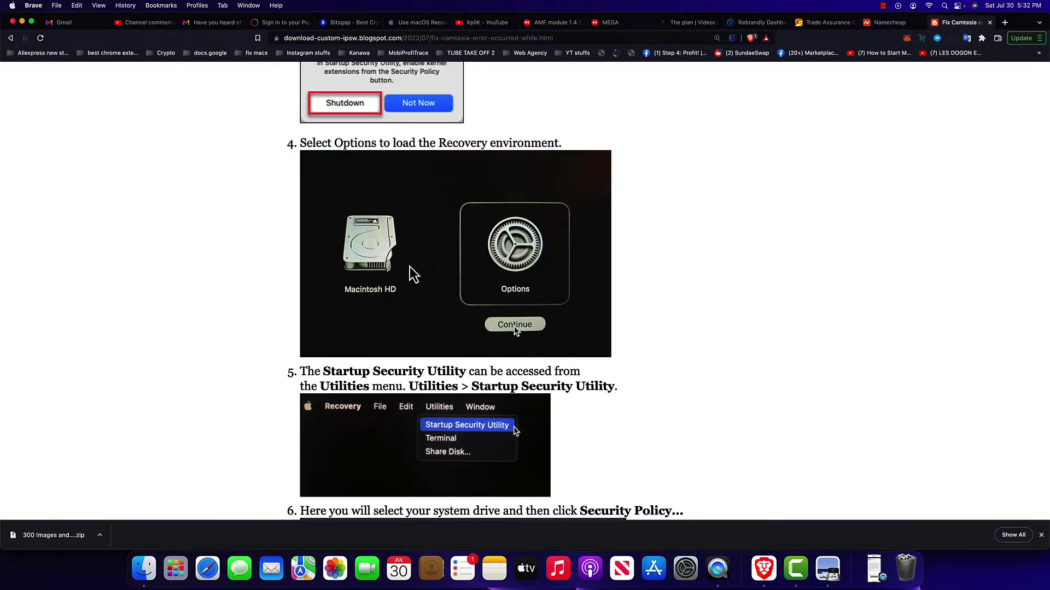
left_click(533, 324)
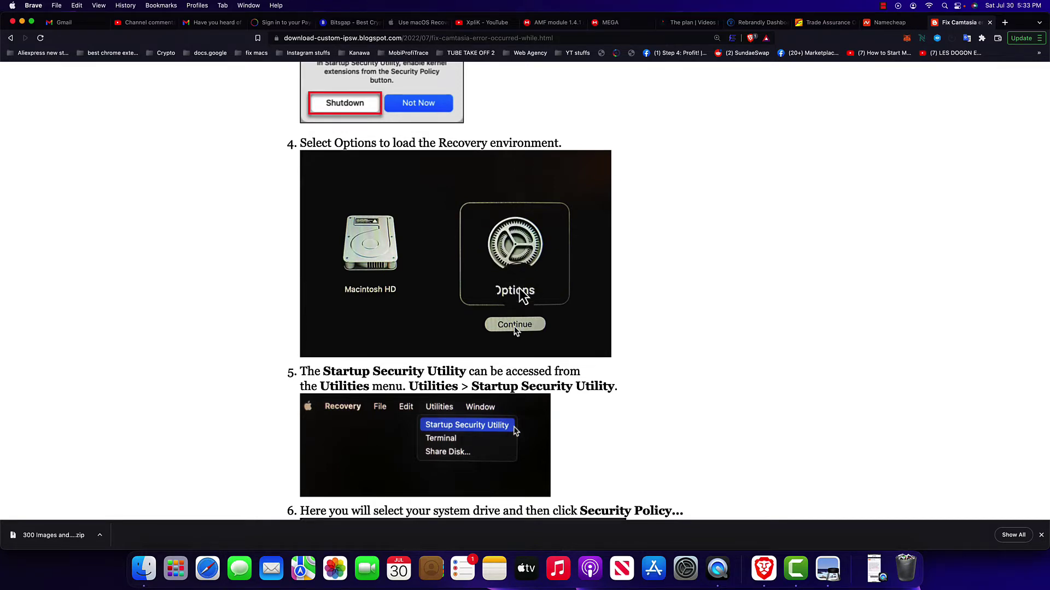
Scroll down to steps 5 and 6 on Startup Security Utility and choosing the system drive.
scroll(486, 290, "down", 1)
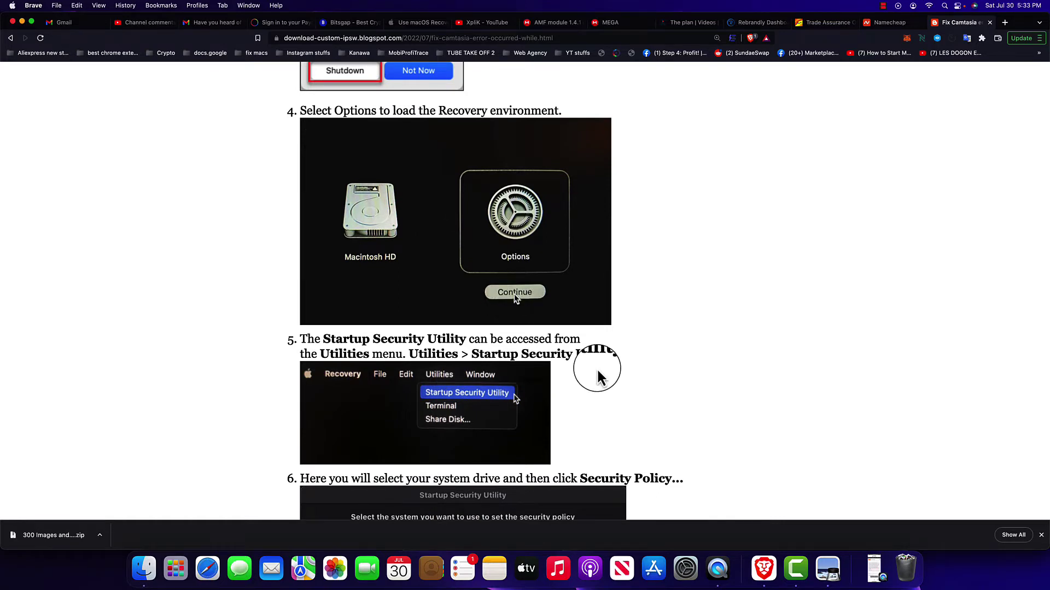
scroll(553, 356, "down", 3)
left_click(288, 243)
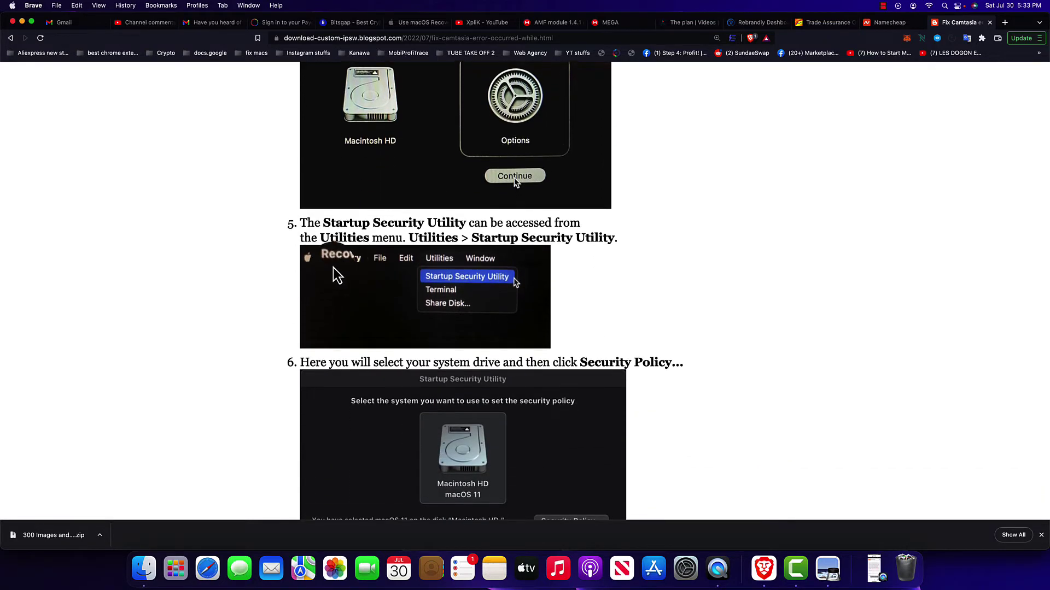
left_click(566, 361)
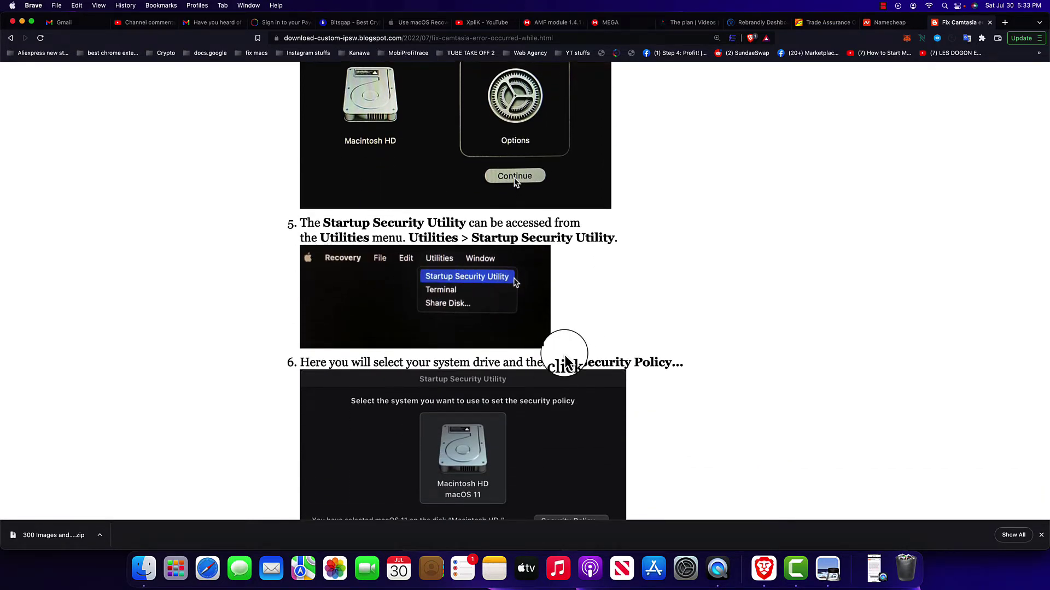
left_click(284, 274)
left_click(331, 263)
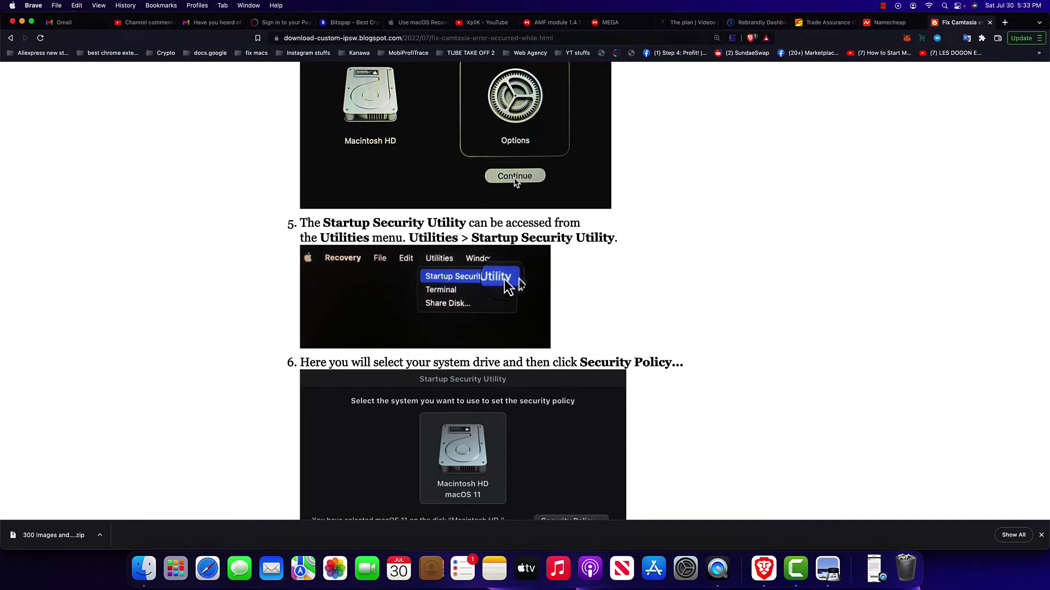
Scroll to step 6's Security Policy screenshot and step 7's Reduced Security instructions.
scroll(608, 284, "down", 5)
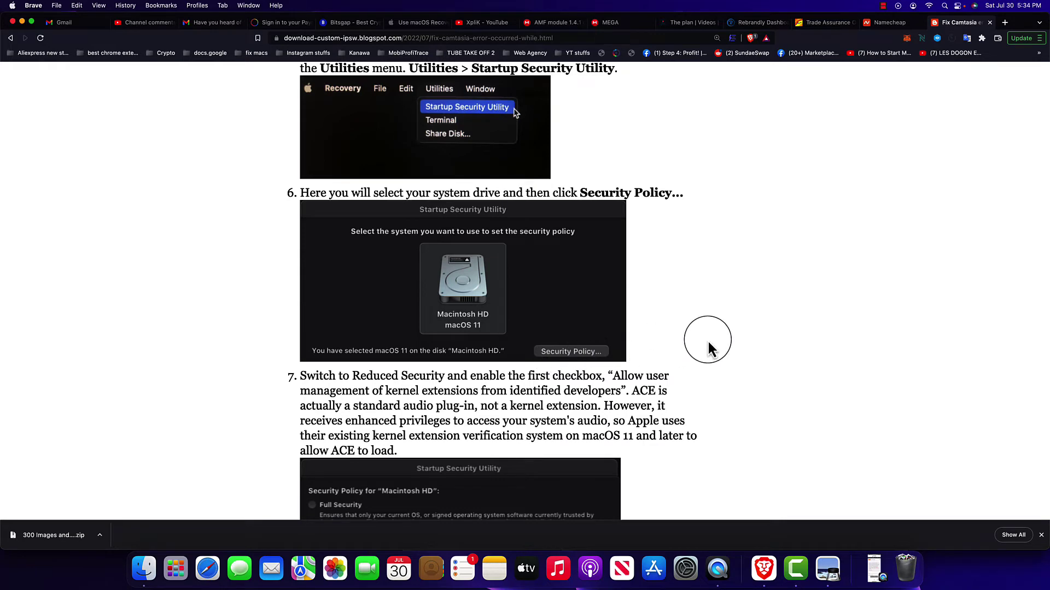
Scroll past the Reduced Security screenshot to steps 8–9 on restarting and System Extension Blocked.
scroll(708, 343, "down", 5)
scroll(708, 343, "down", 2)
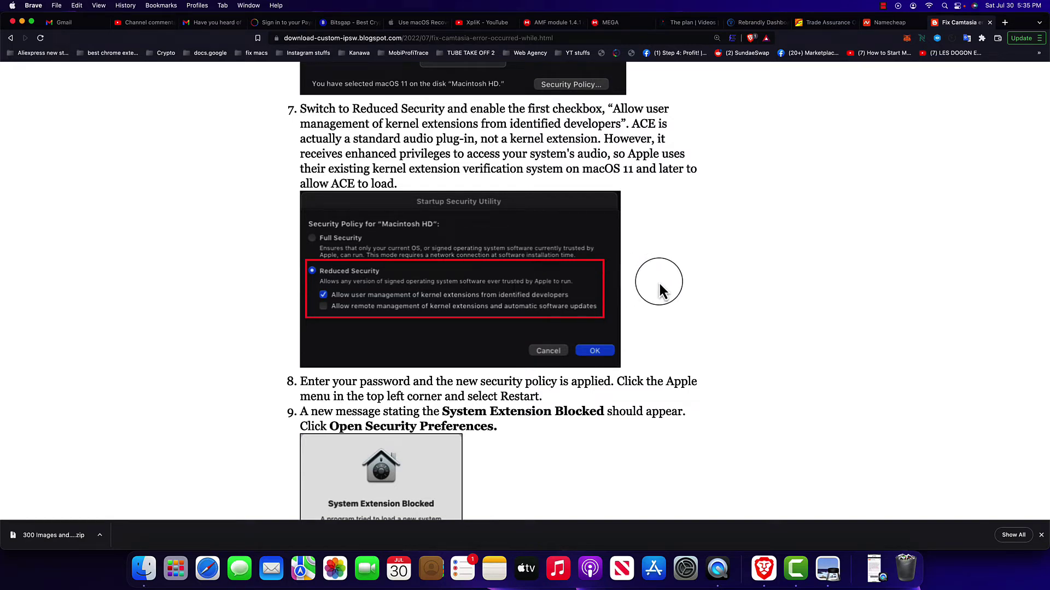
Scroll the article to step 10 and launch System Preferences from the Dock.
left_click(12, 6)
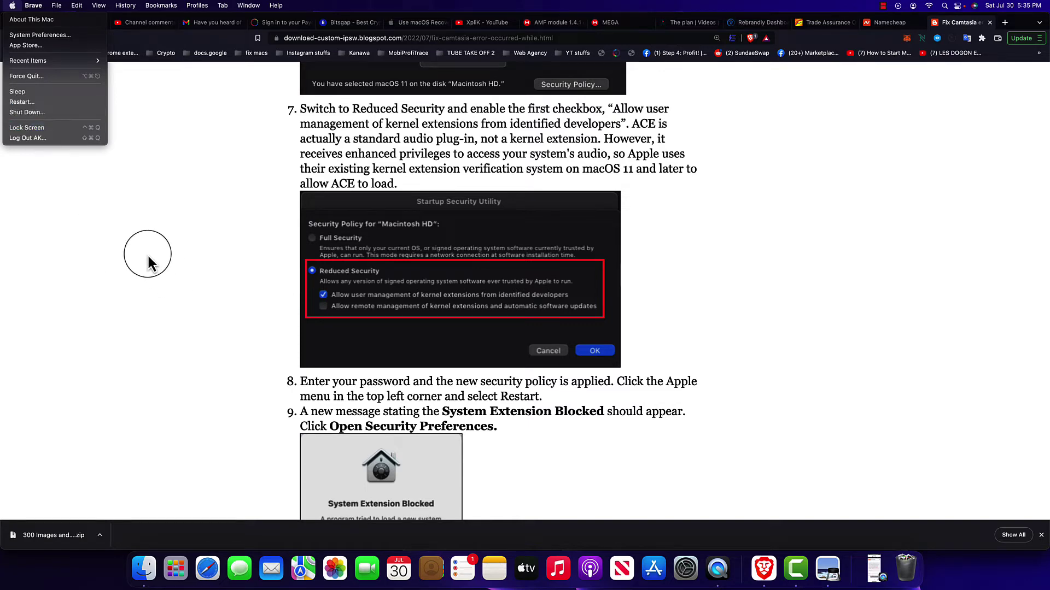
left_click(131, 268)
scroll(152, 298, "down", 5)
scroll(151, 303, "down", 5)
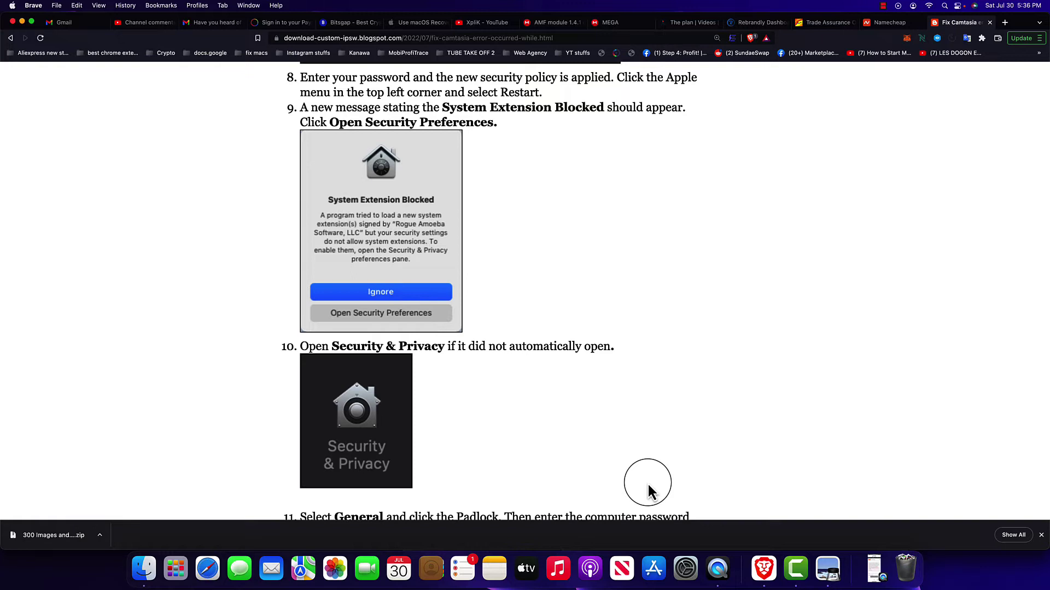
left_click(686, 571)
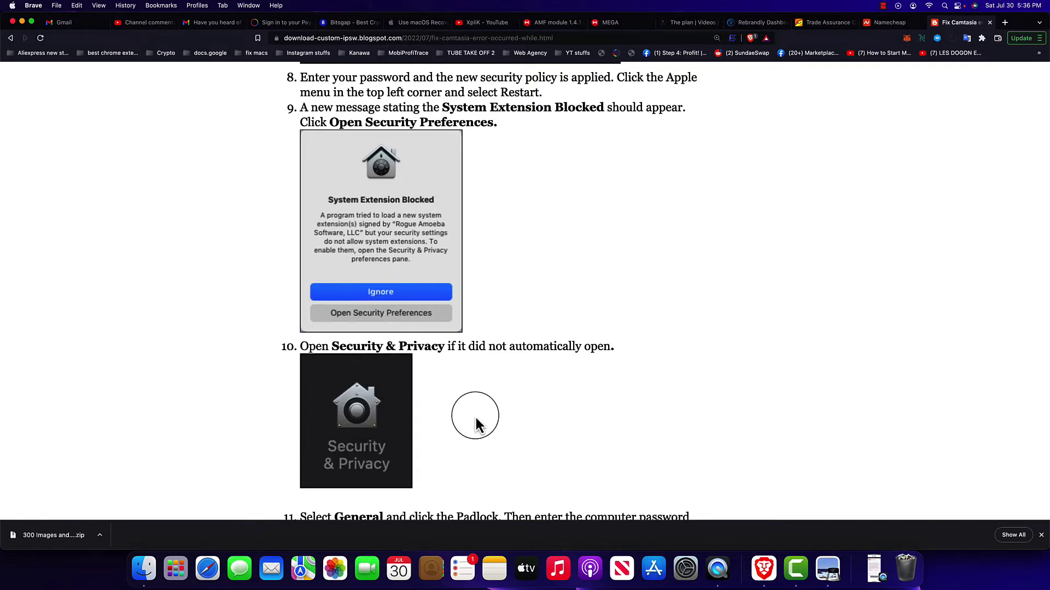
left_click(686, 570)
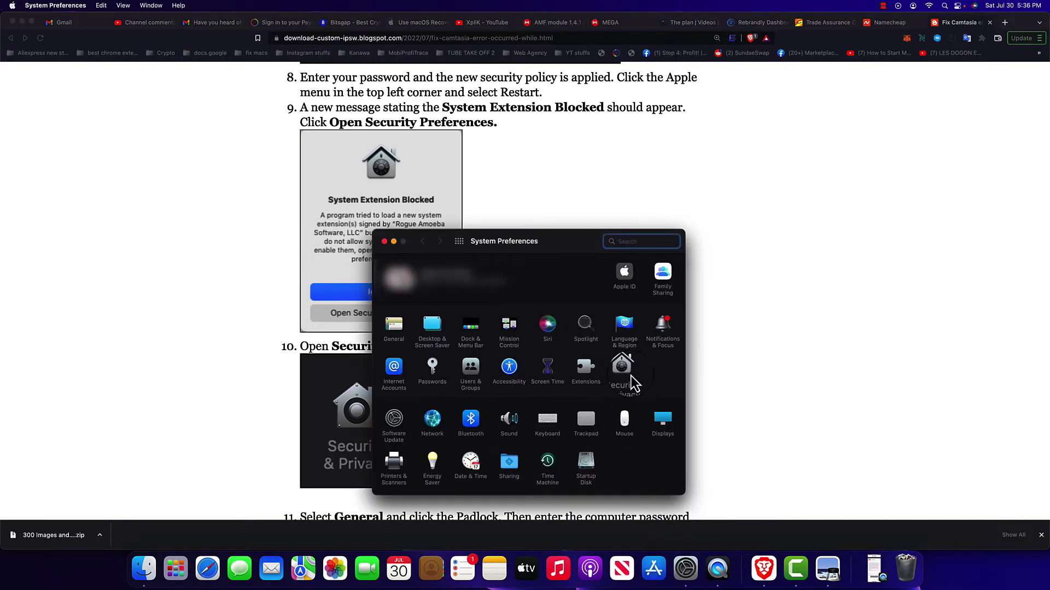
left_click(385, 242)
scroll(576, 317, "down", 6)
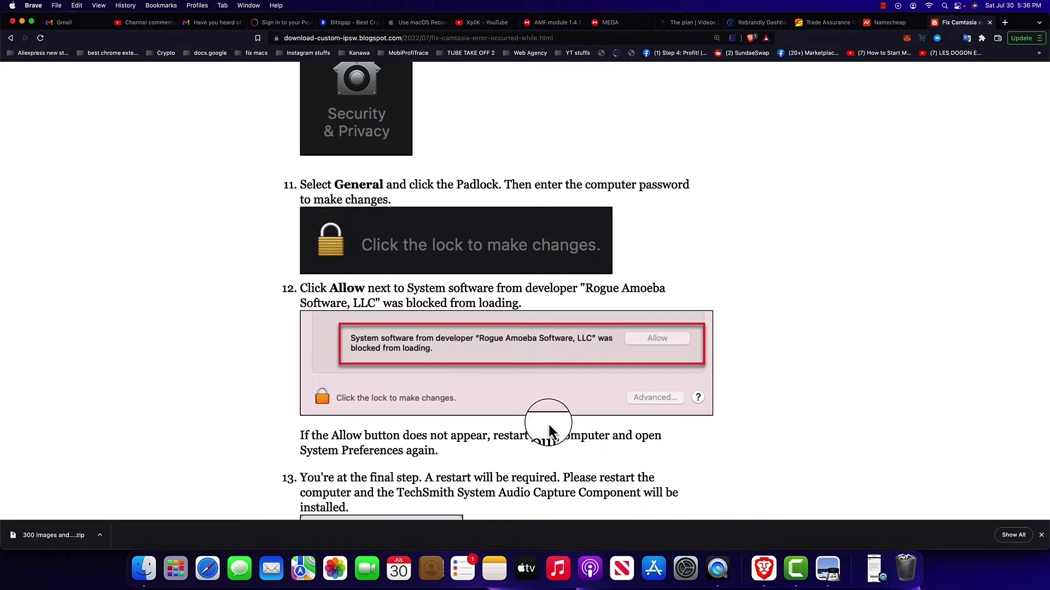
left_click(685, 569)
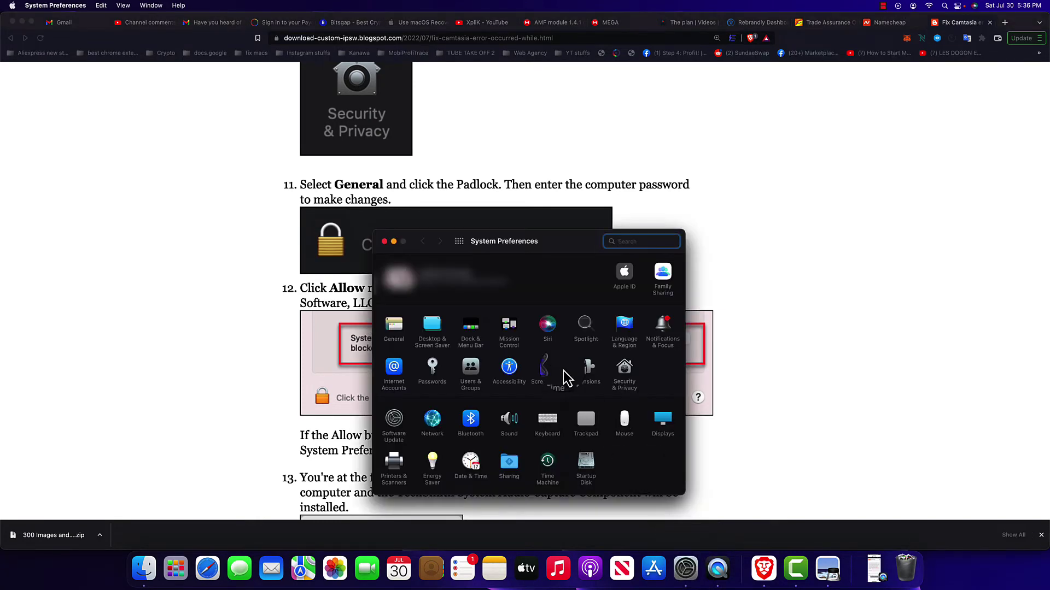
left_click(625, 372)
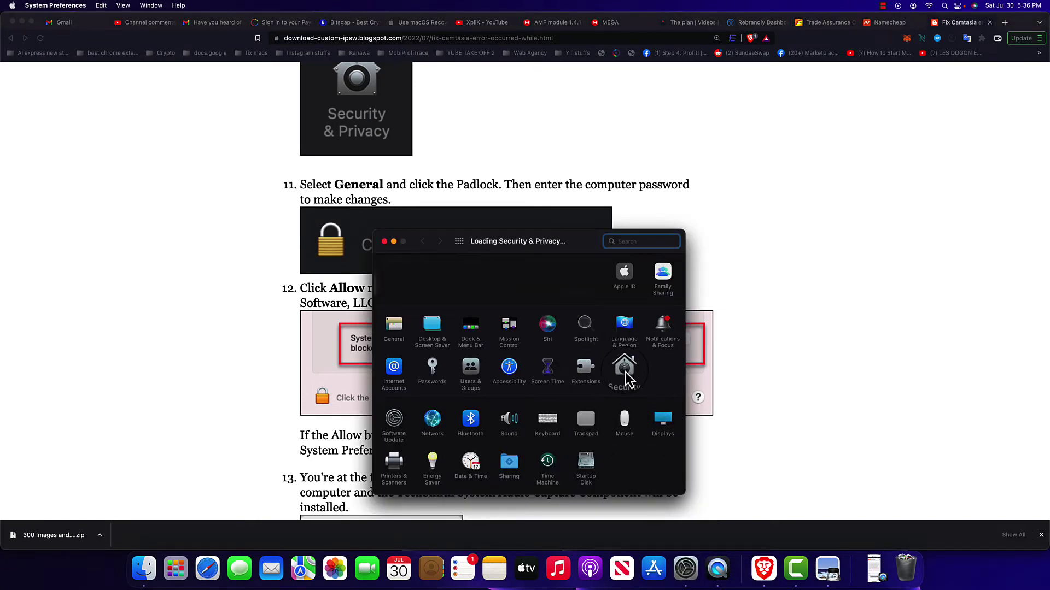
left_click_drag(579, 244, 639, 113)
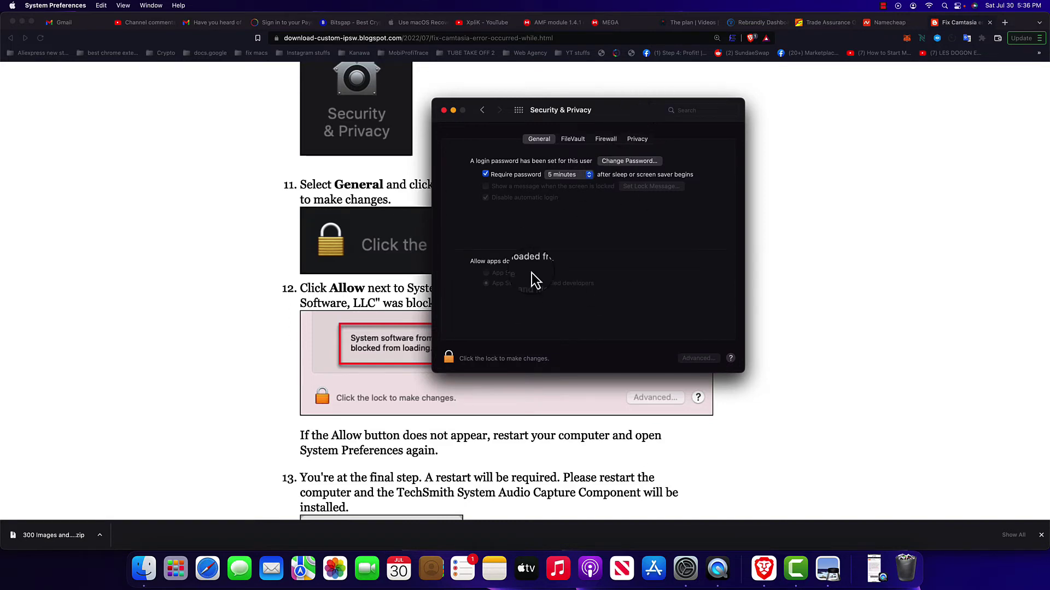
left_click_drag(614, 110, 632, 127)
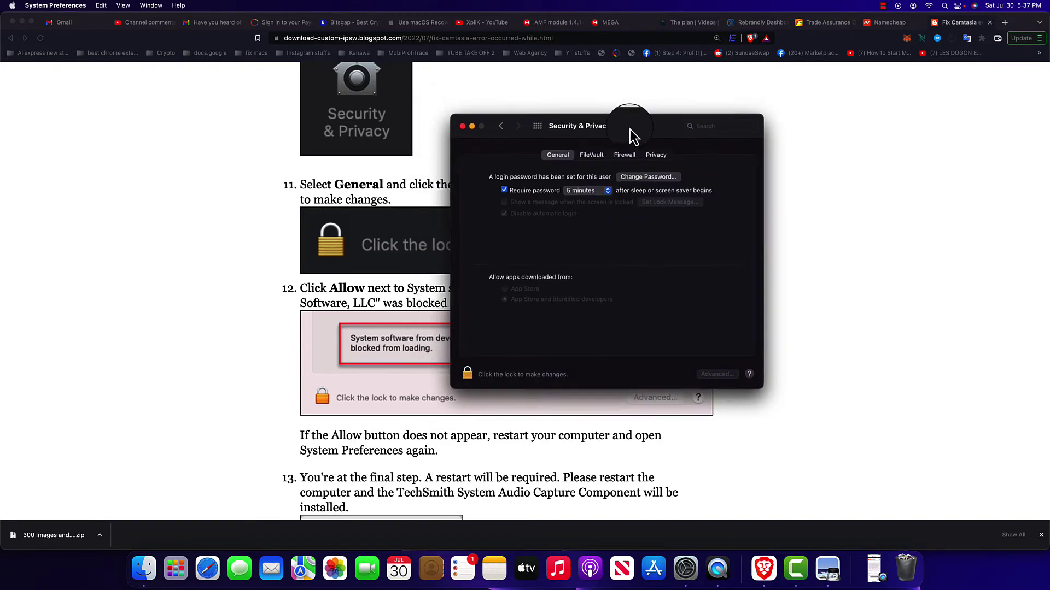
left_click(501, 129)
left_click(466, 129)
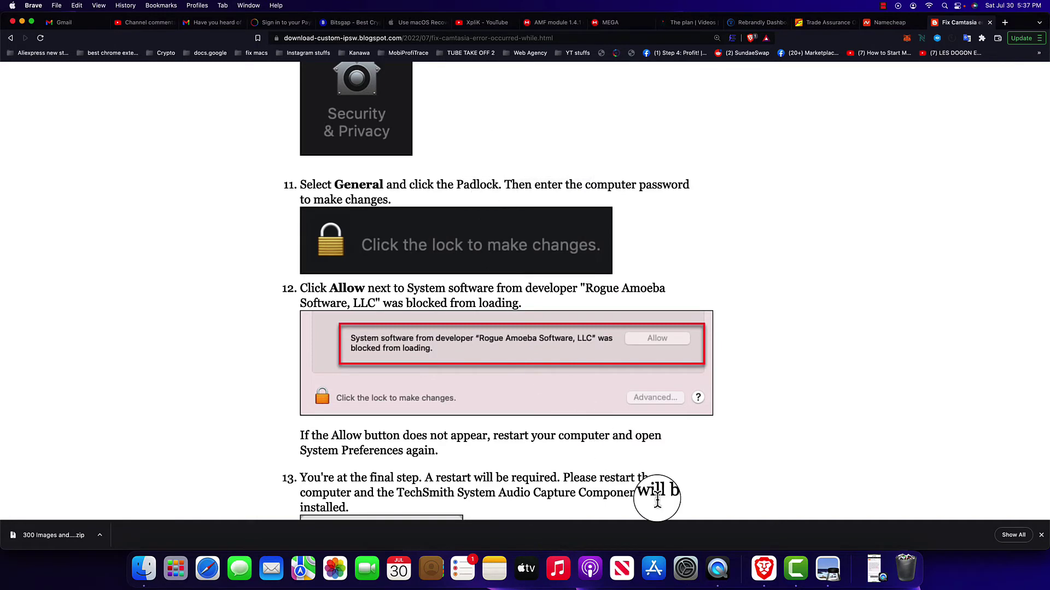
left_click(686, 572)
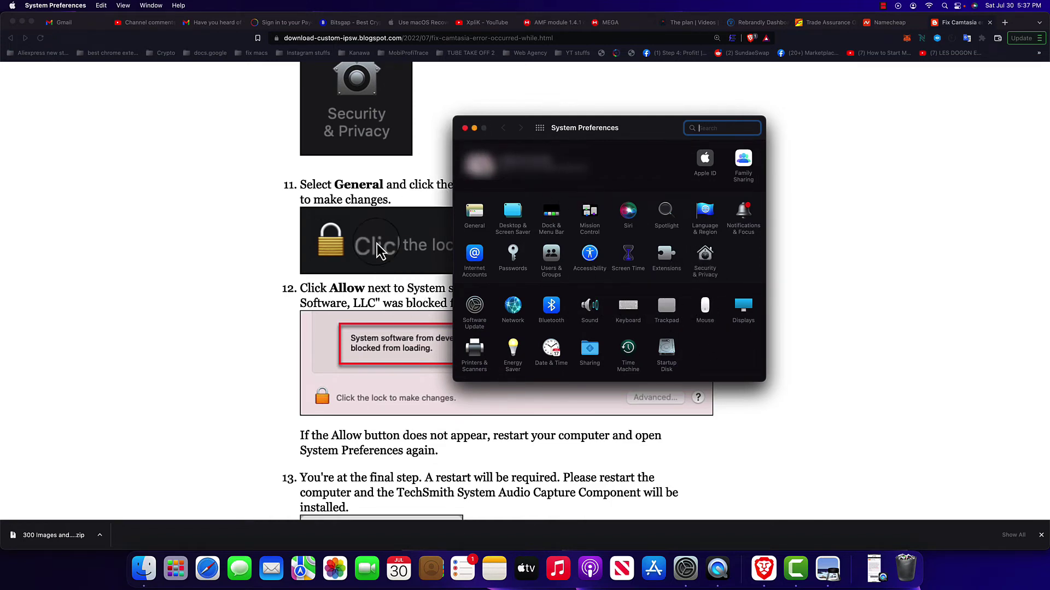
Close System Preferences and scroll the article to re-read the next instructions.
left_click(464, 128)
scroll(445, 251, "up", 6)
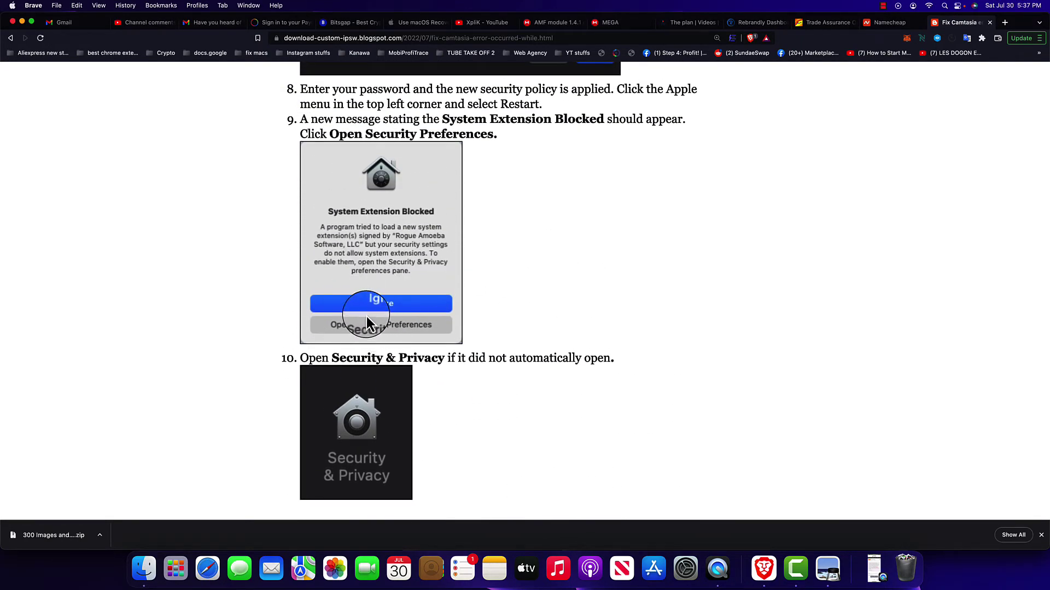
scroll(382, 355, "down", 2)
scroll(398, 383, "down", 5)
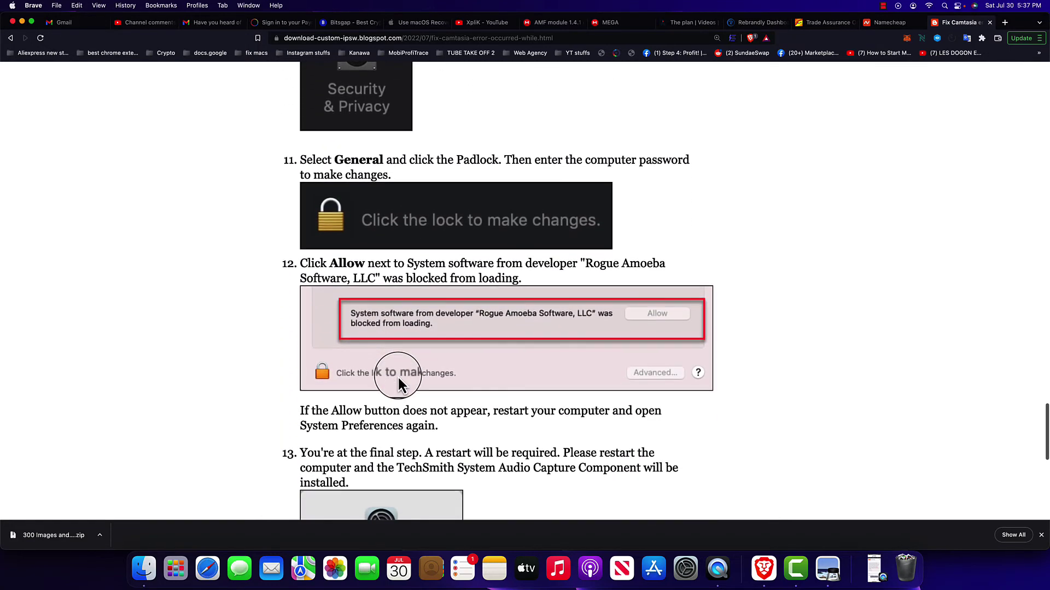
Reopen System Preferences, go to Security & Privacy, and unlock it with the admin password.
left_click(687, 564)
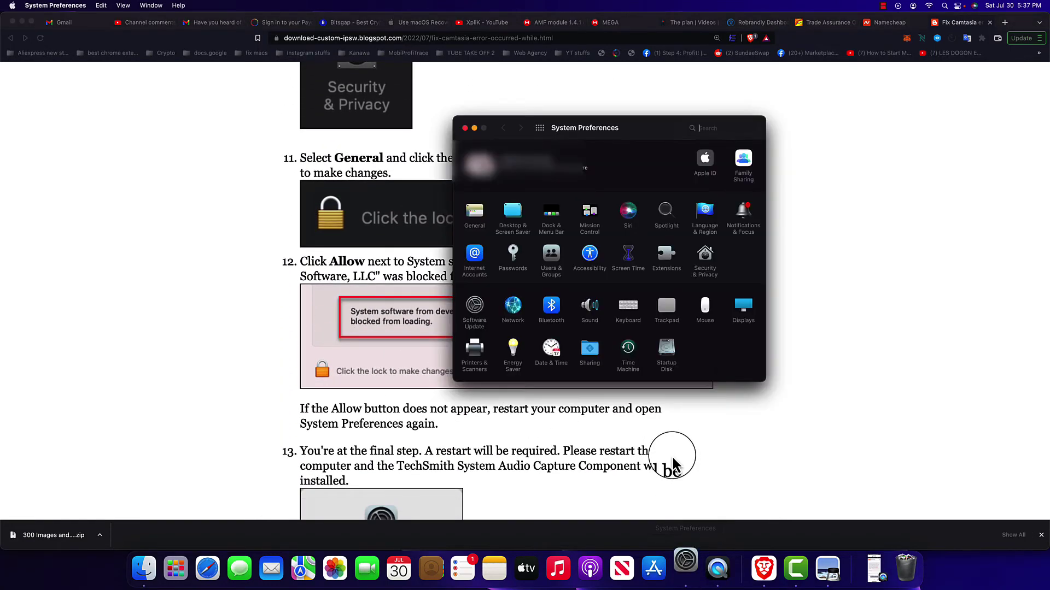
left_click(706, 256)
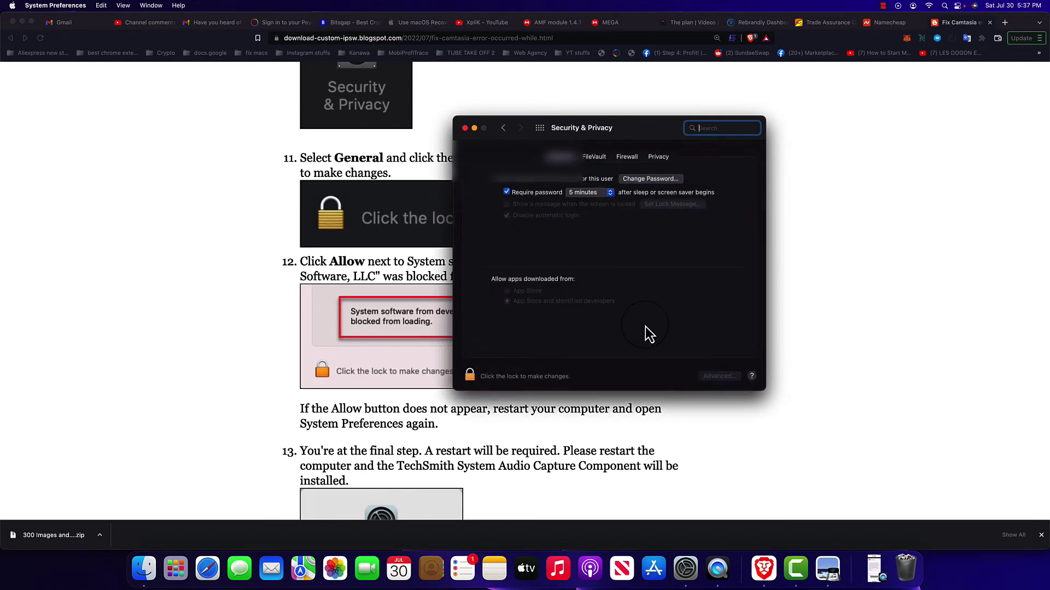
left_click(469, 377)
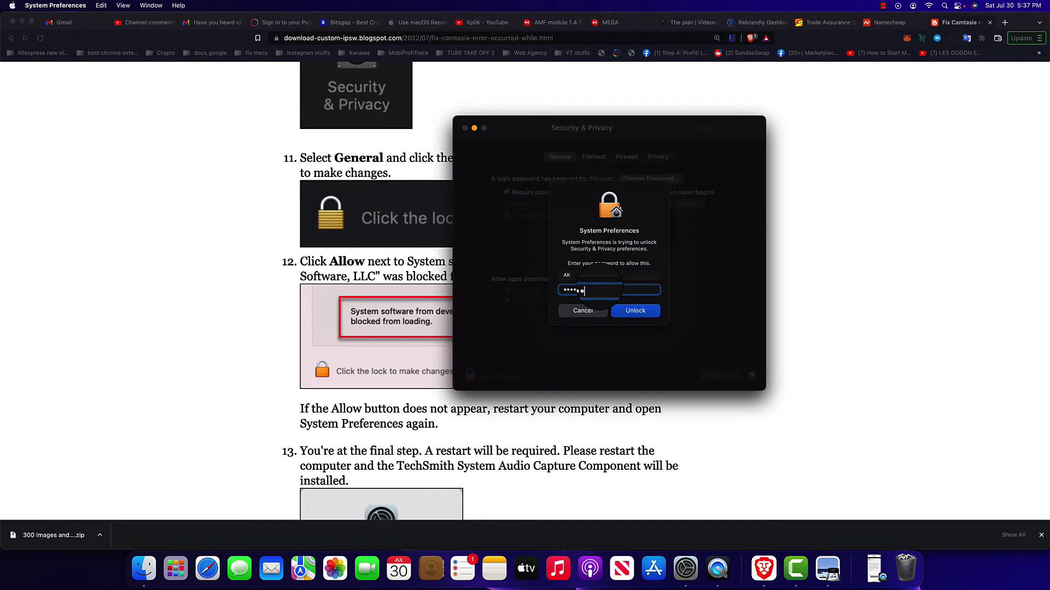
key("Return")
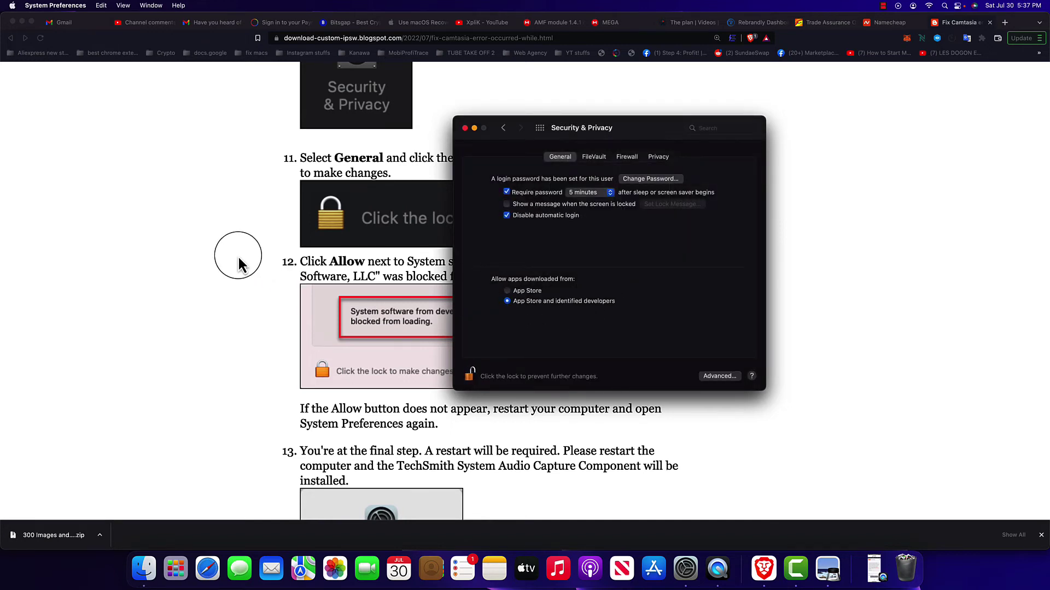
scroll(237, 263, "up", 4)
scroll(238, 263, "up", 4)
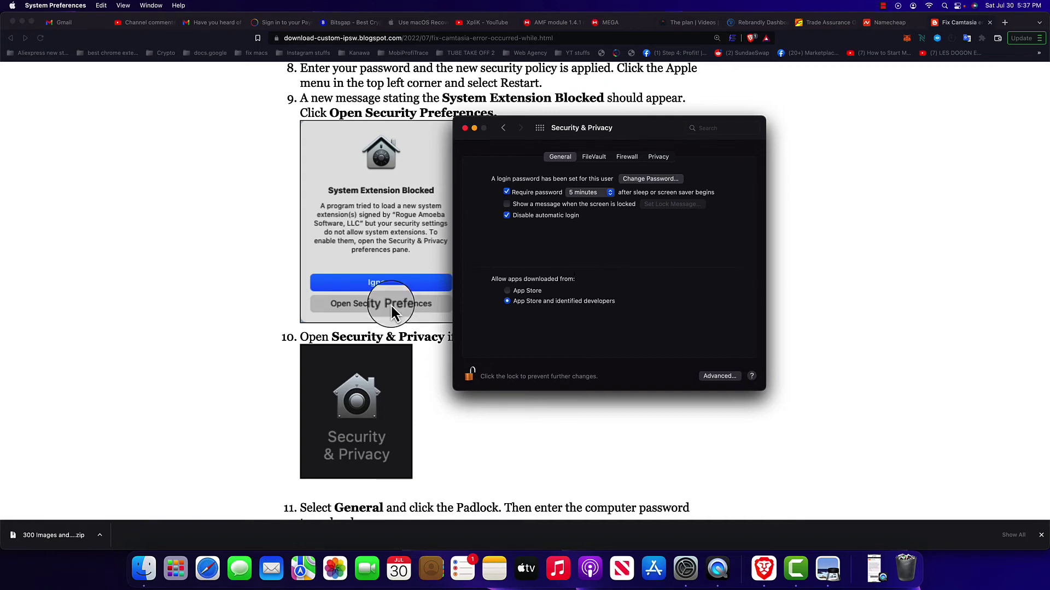
Scroll to steps 12–13 and place the Security & Privacy window beside the step 12 screenshot.
scroll(377, 300, "down", 8)
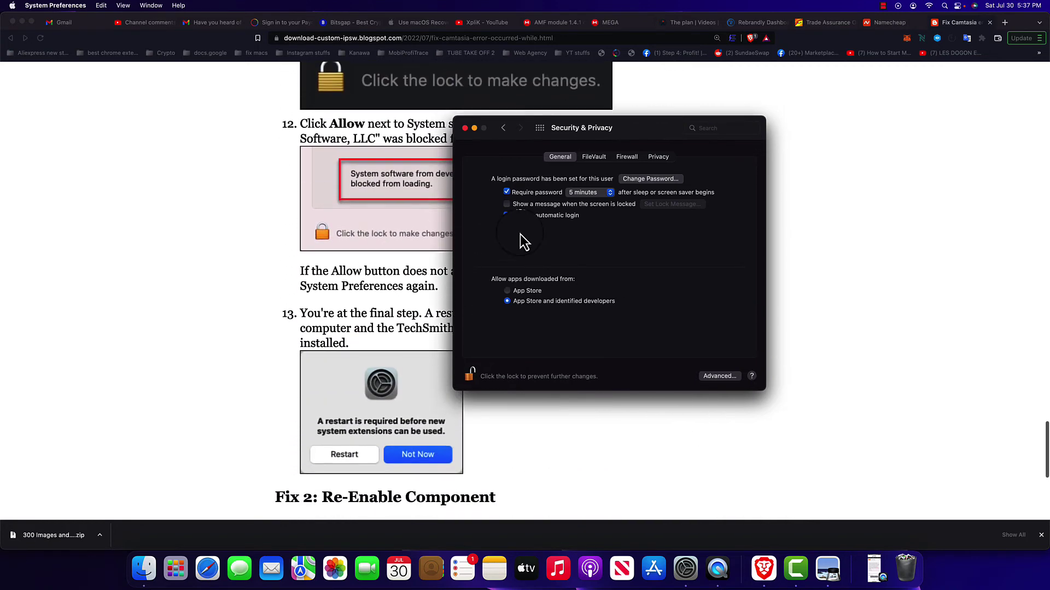
left_click_drag(615, 131, 544, 277)
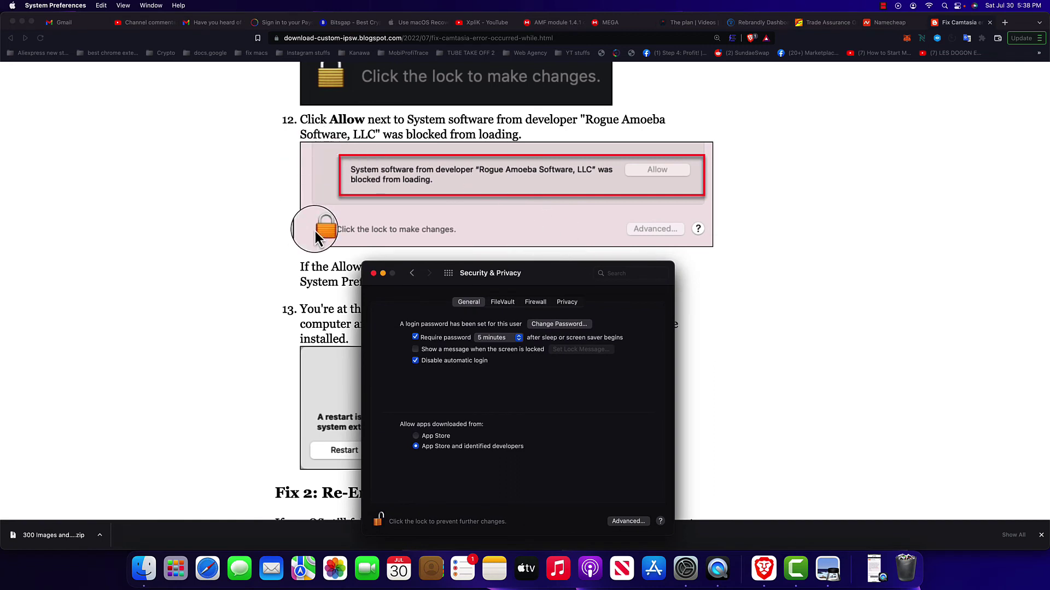
left_click_drag(542, 278, 704, 142)
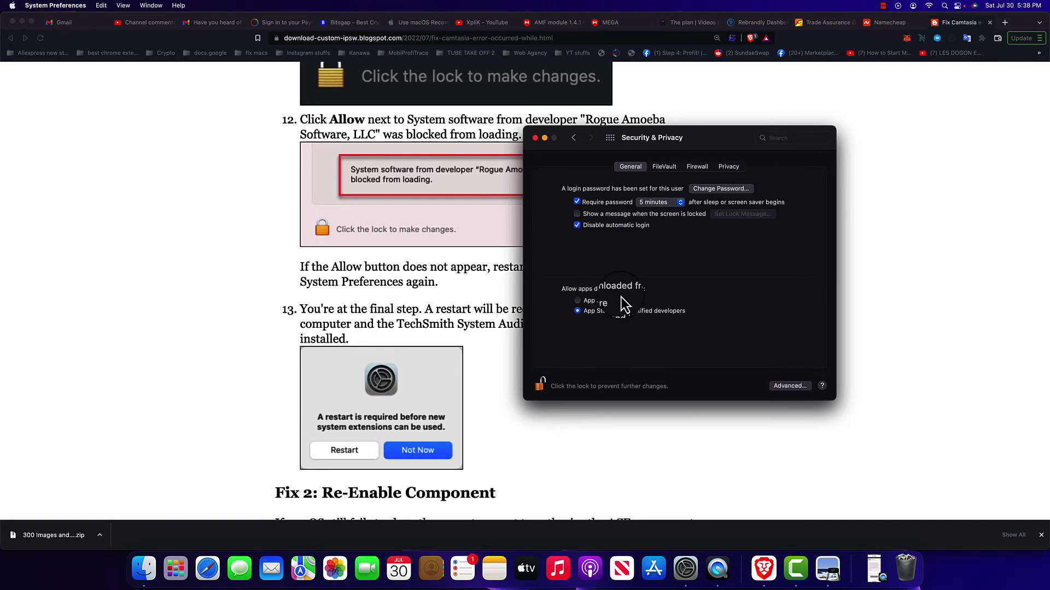
left_click_drag(721, 140, 737, 278)
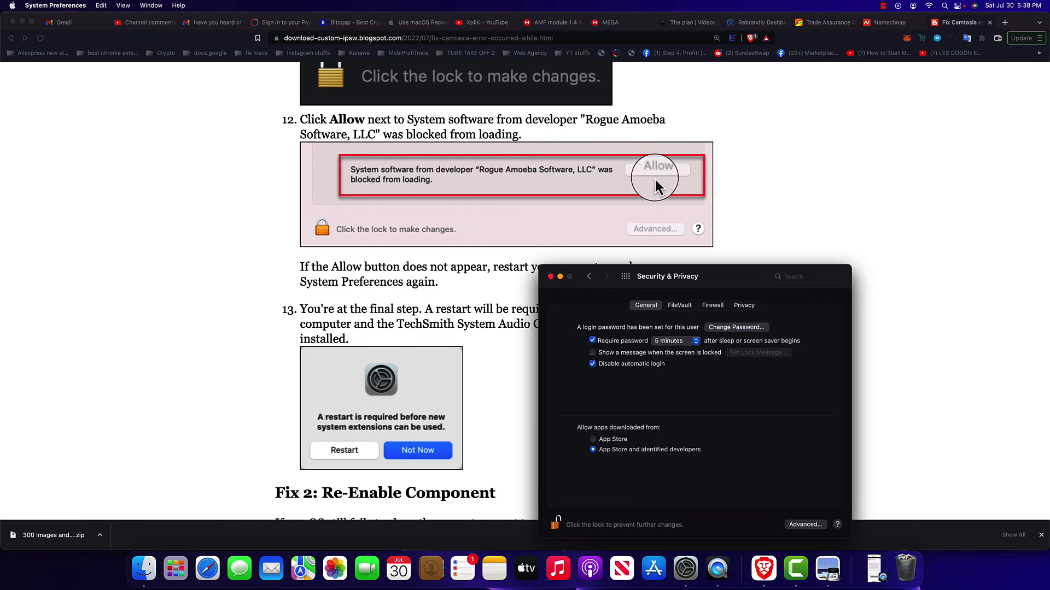
left_click(672, 180)
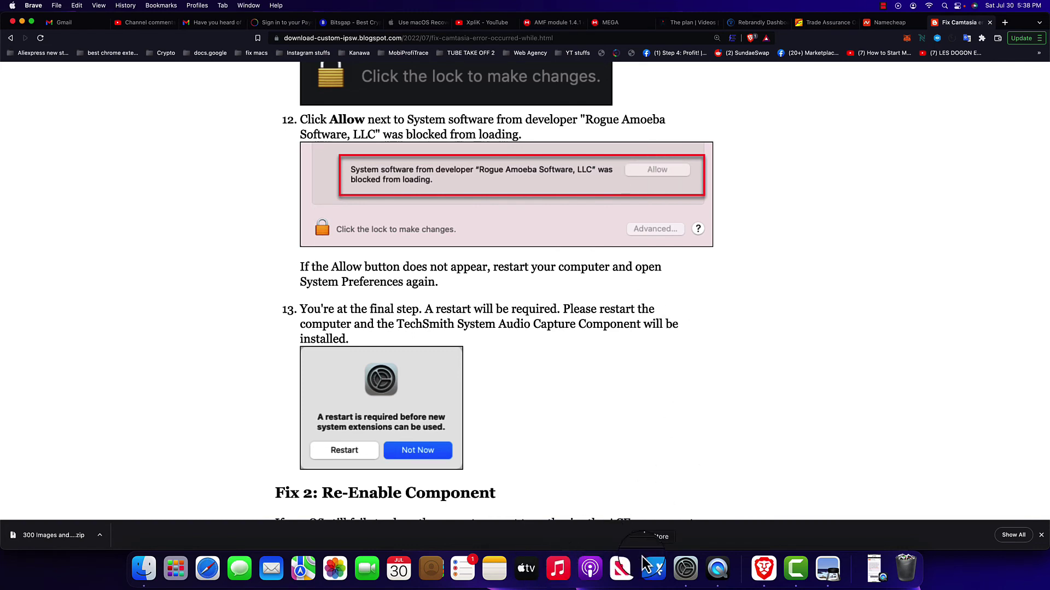
left_click(684, 574)
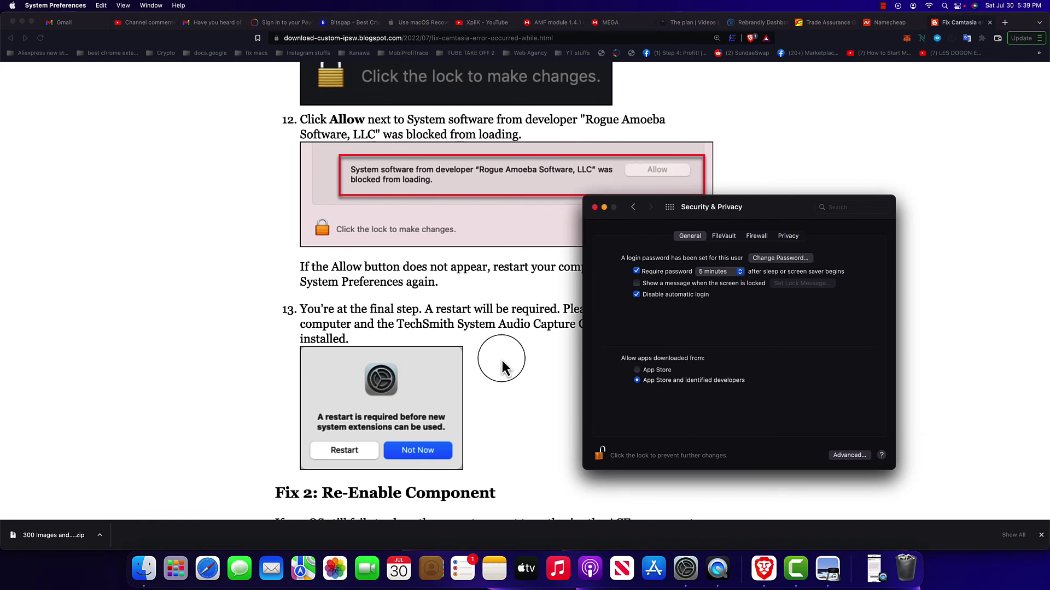
Bring Preview forward to show the Camtasia error 50 screenshot over the article.
left_click(826, 567)
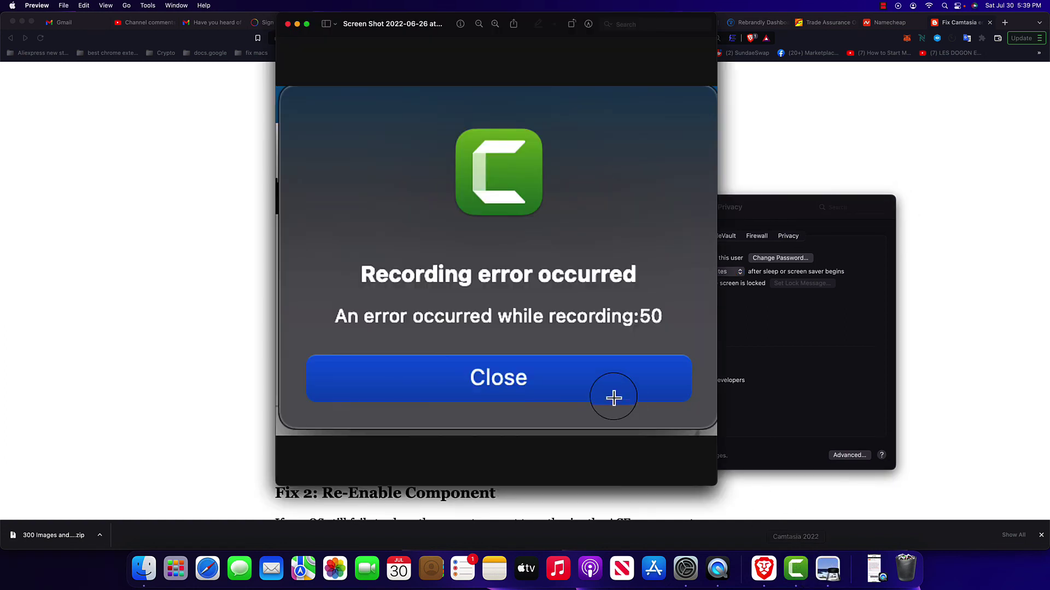